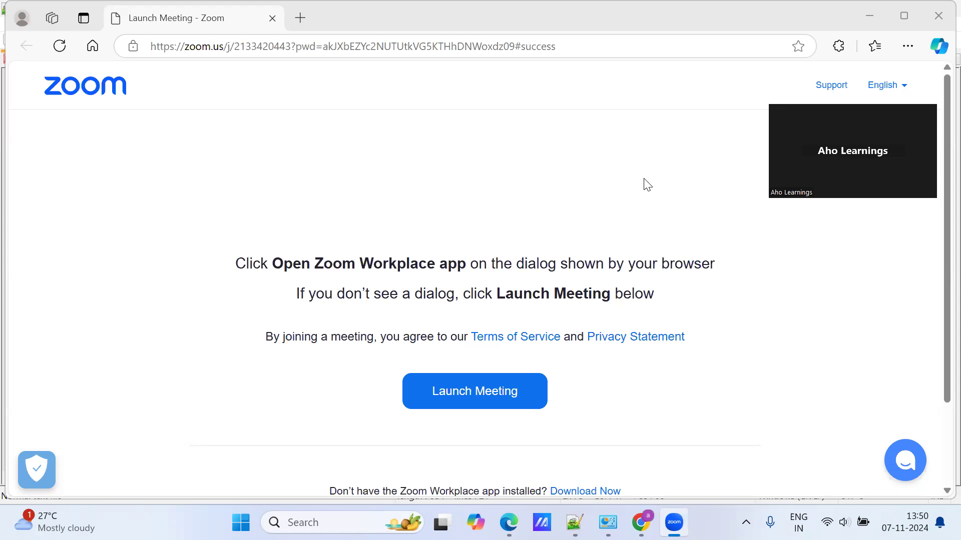
- Open File Explorer and go to the Java folder inside Program Files on the C: drive
click(364, 522)
text(explo)
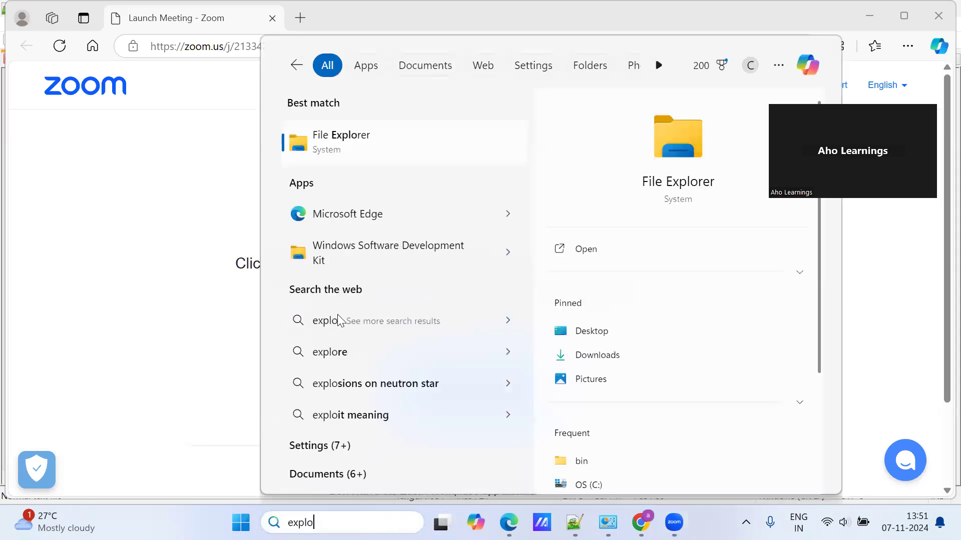
click(342, 150)
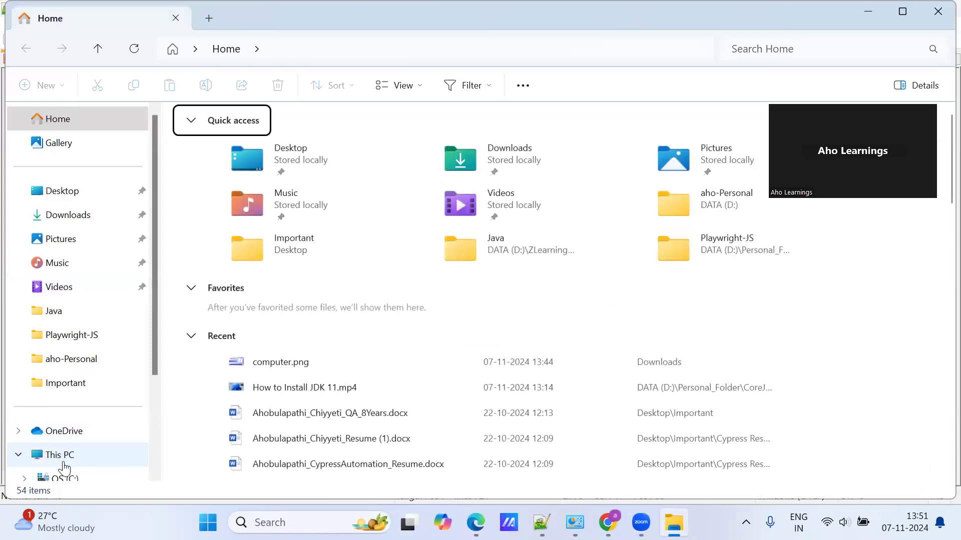
click(63, 455)
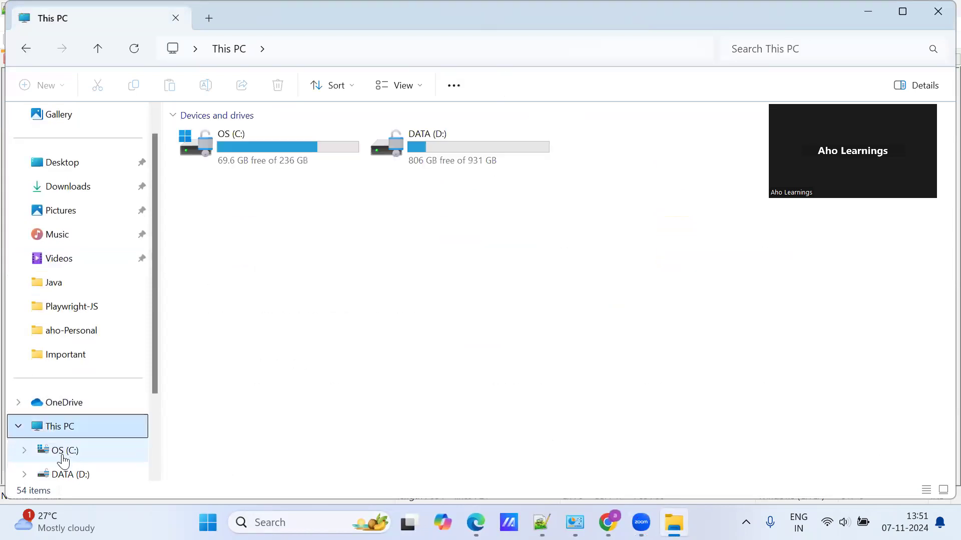
double_click(266, 153)
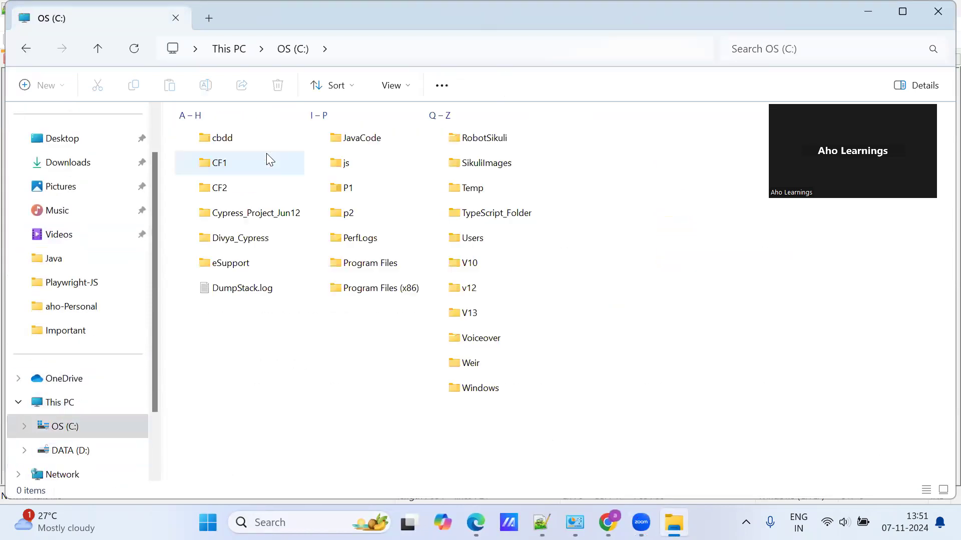
double_click(378, 265)
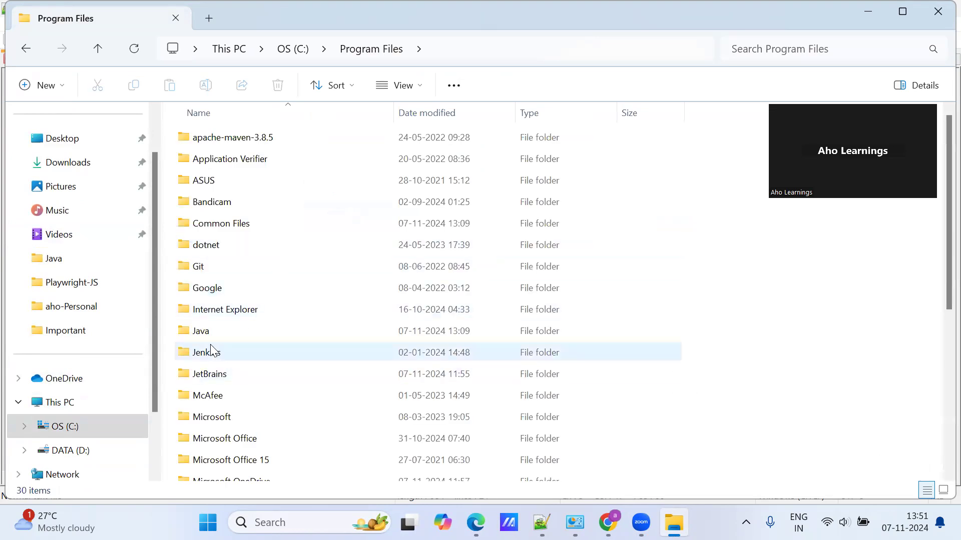
double_click(202, 331)
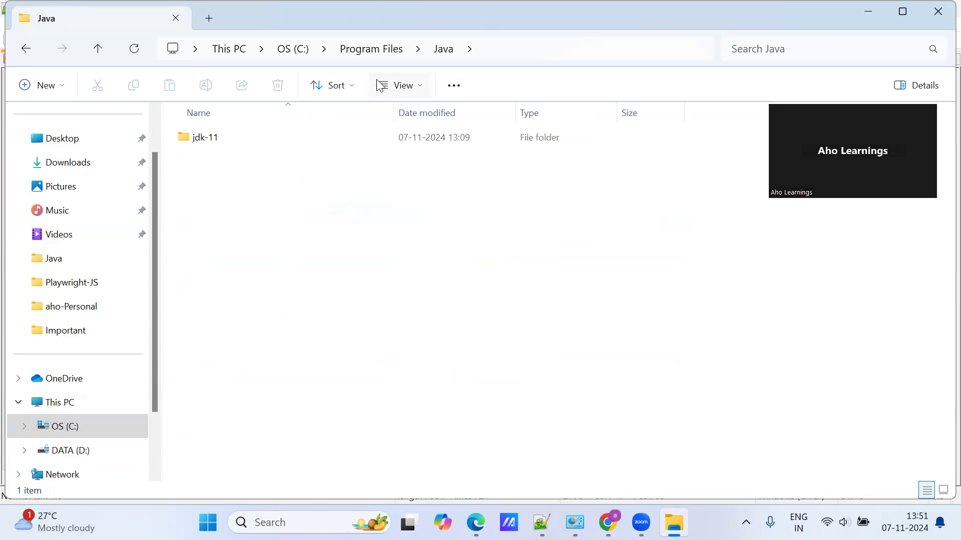
- Show the full folder paths of Program Files and of its Java subfolder
click(393, 56)
click(485, 50)
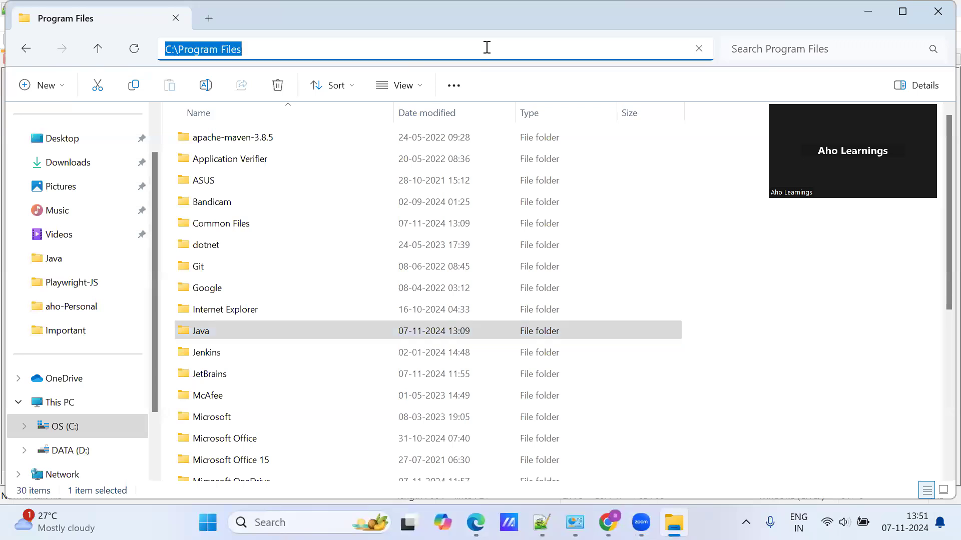
click(442, 48)
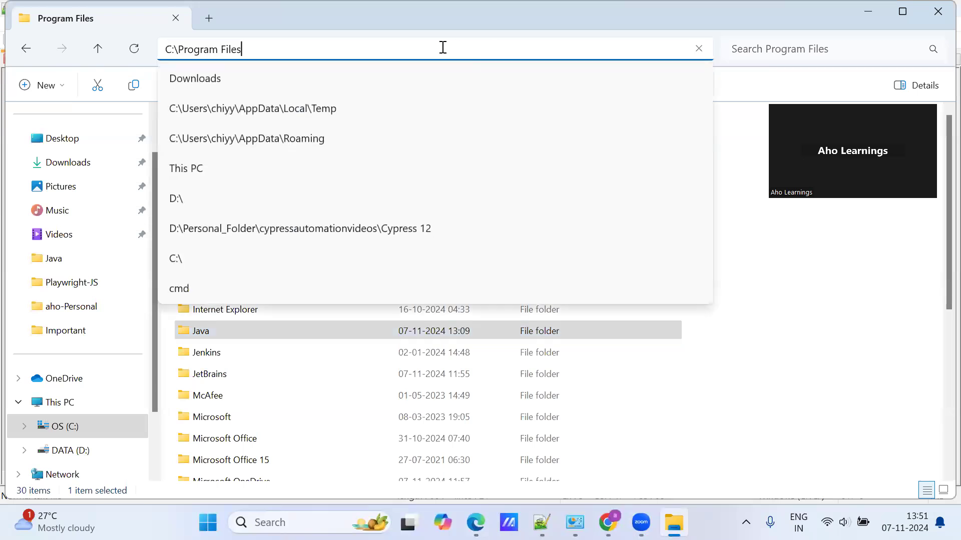
click(748, 267)
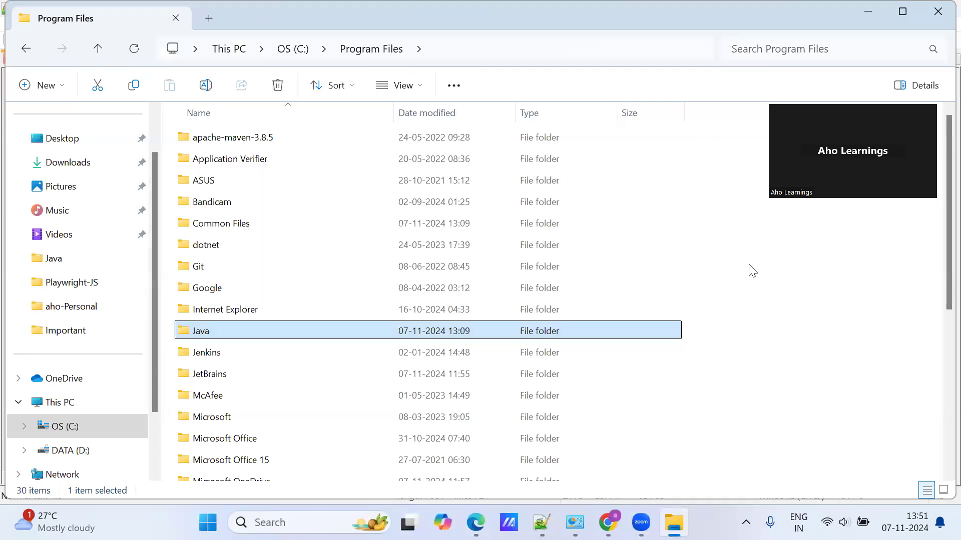
double_click(239, 338)
click(510, 50)
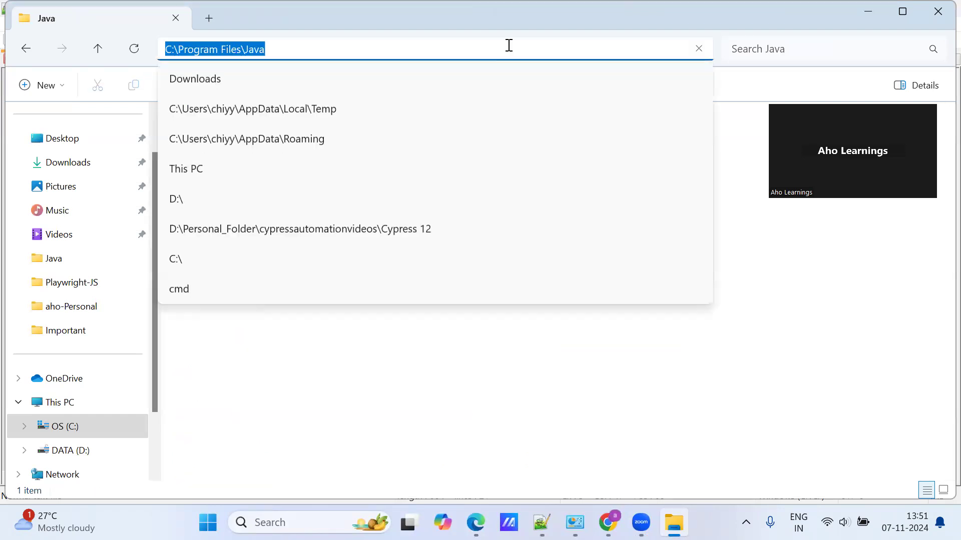
click(746, 296)
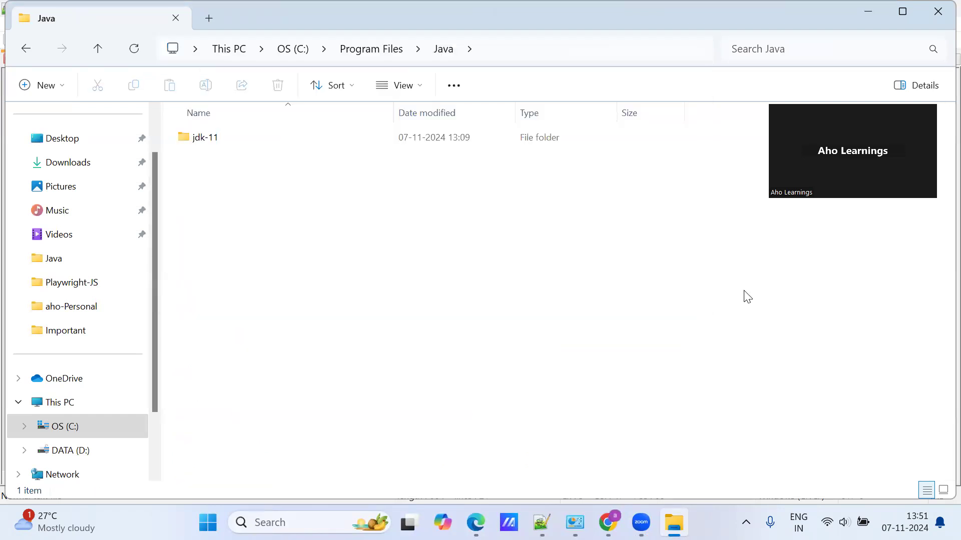
- Open the jdk-11 folder and look through the files in its bin folder
double_click(234, 135)
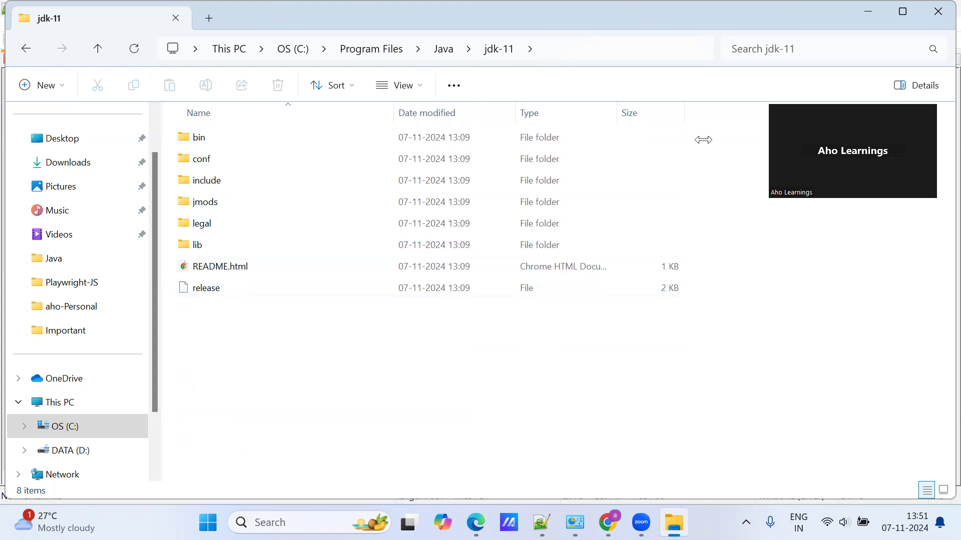
double_click(212, 140)
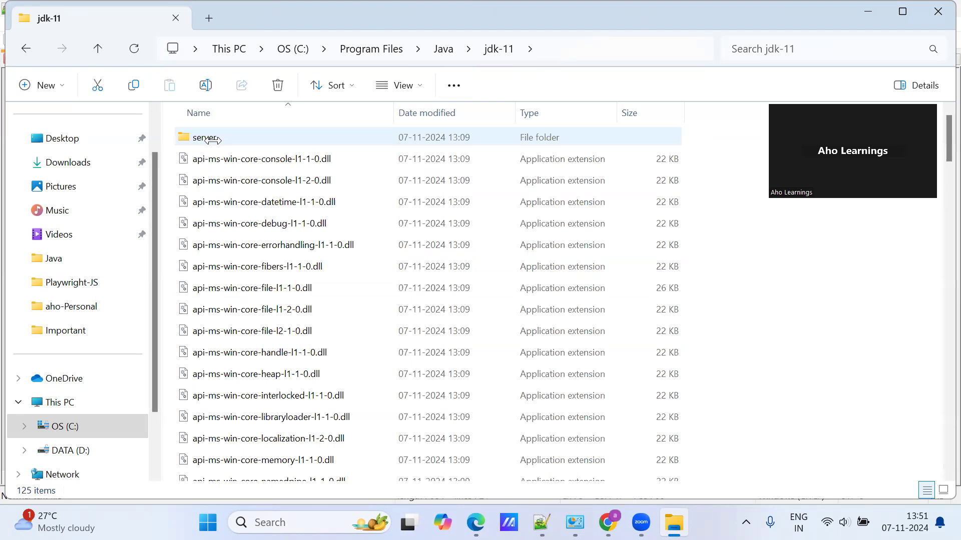
scroll(327, 341, down, 20)
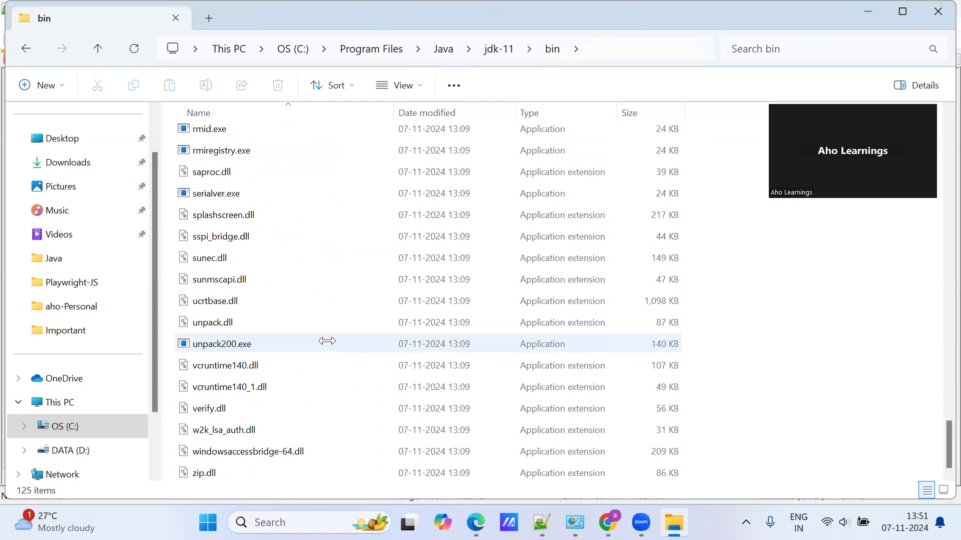
scroll(326, 341, up, 20)
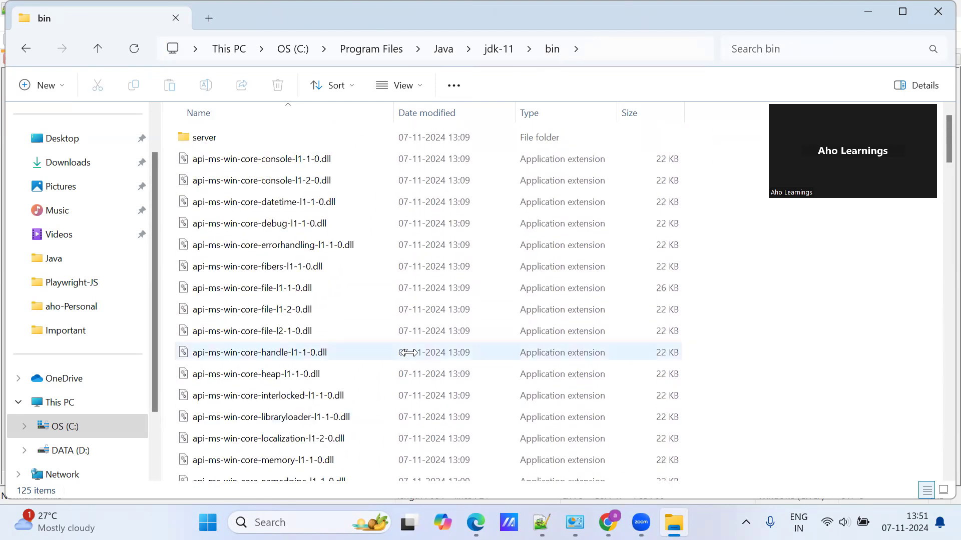
- Remove bin from the end of the folder path to return to C:\Program Files\Java\jdk-11
click(591, 54)
click(591, 54)
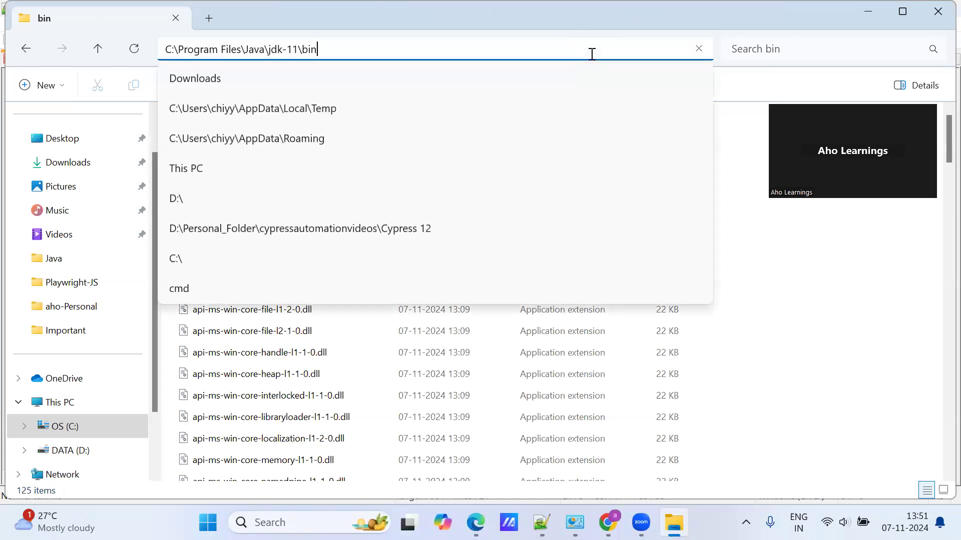
key(BackSpace)
key(BackSpace)
key(BackSpace)
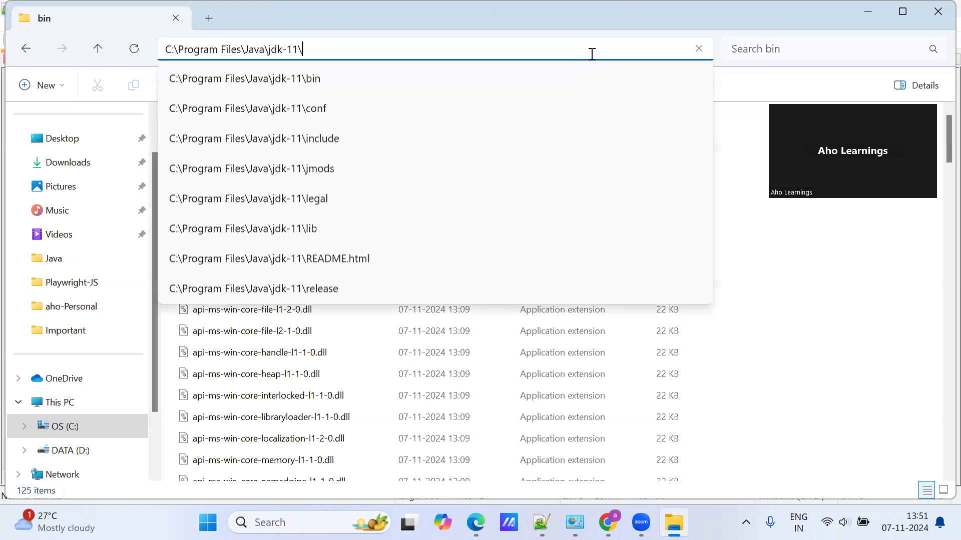
key(Return)
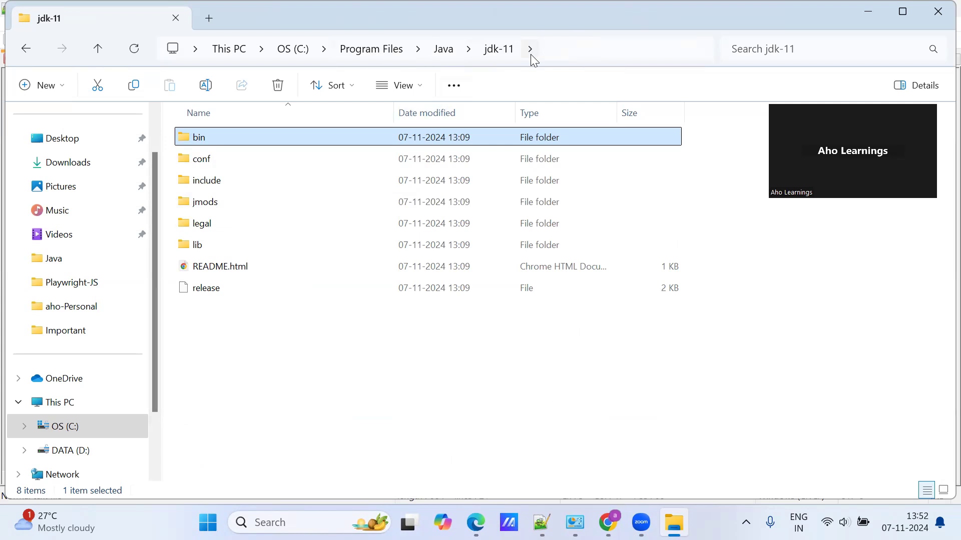
click(300, 518)
text(sys)
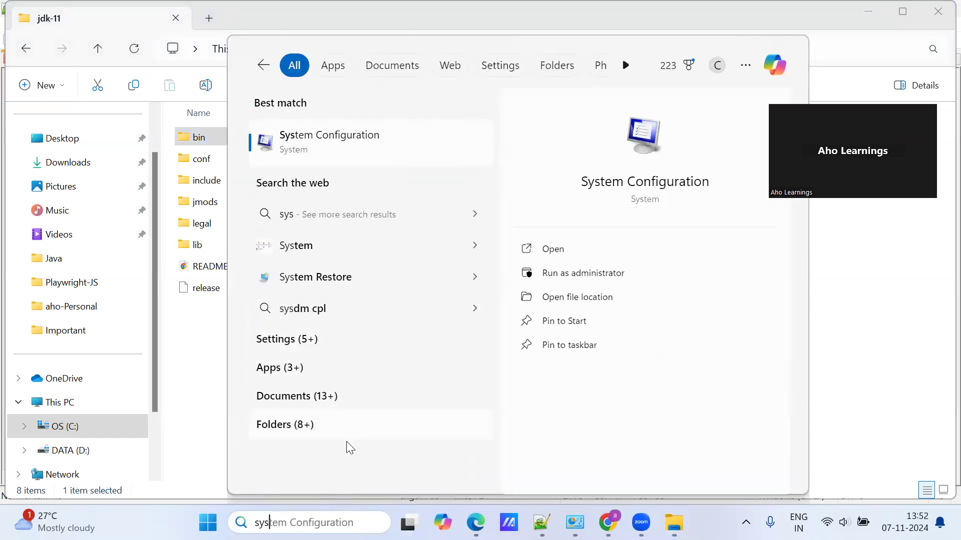
text(tem)
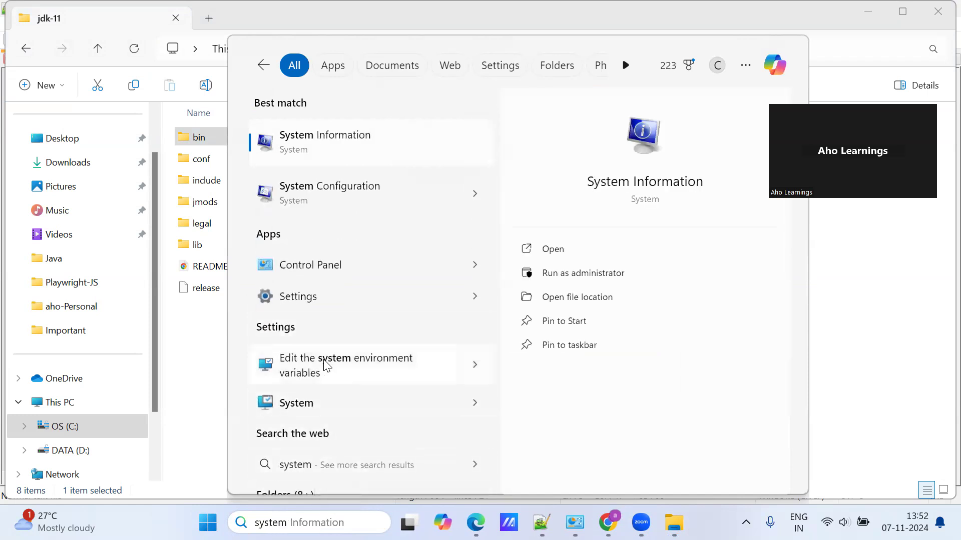
click(340, 137)
click(900, 48)
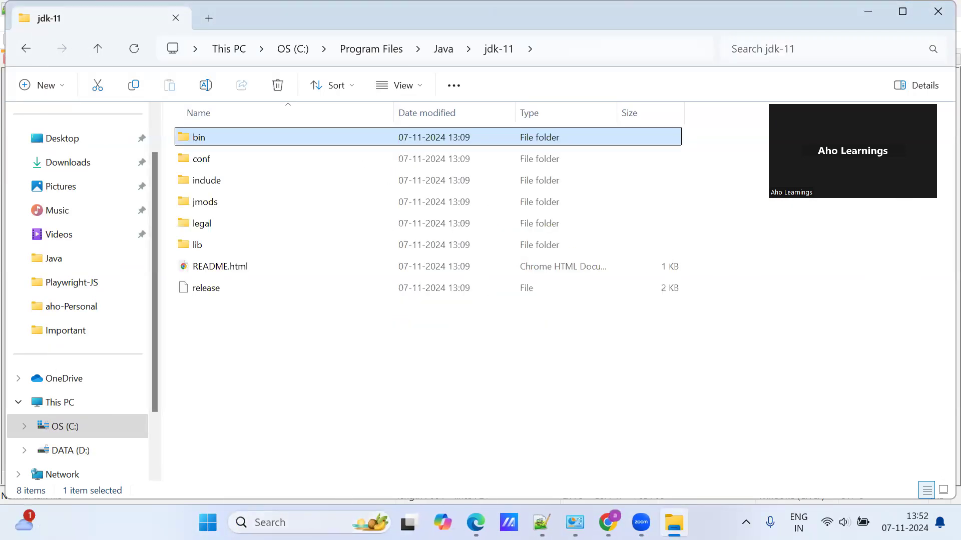
- Search Windows for "system", open the system environment variables settings and bring up the Environment Variables list
click(310, 523)
text(system)
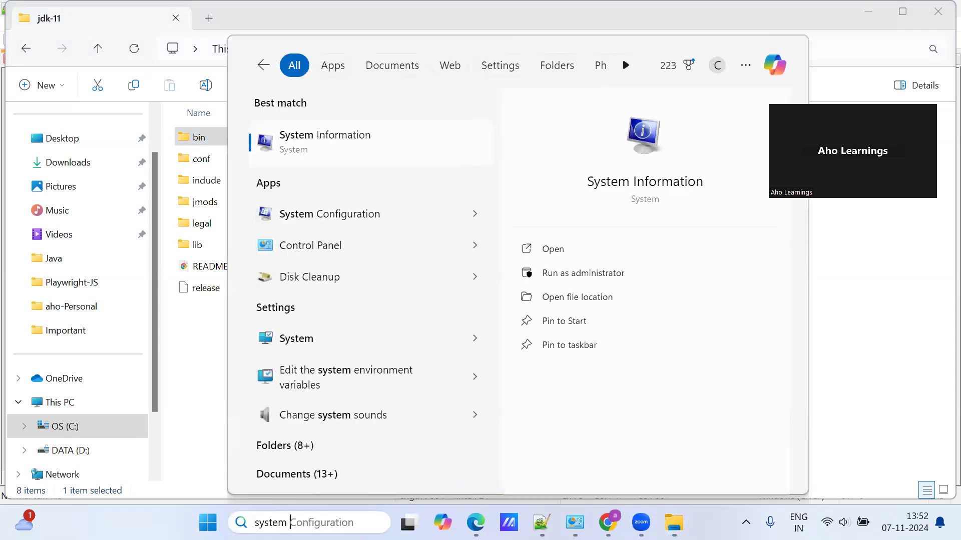
click(335, 373)
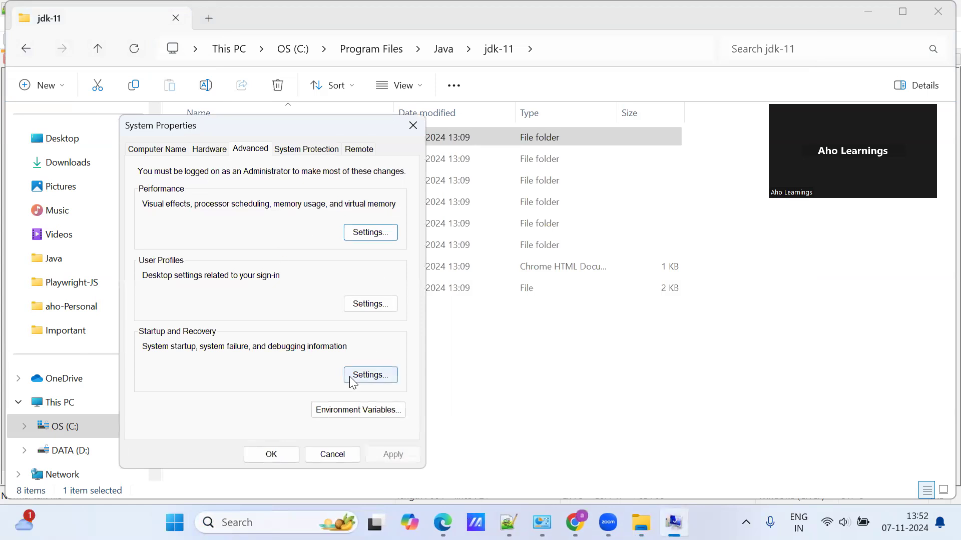
click(340, 410)
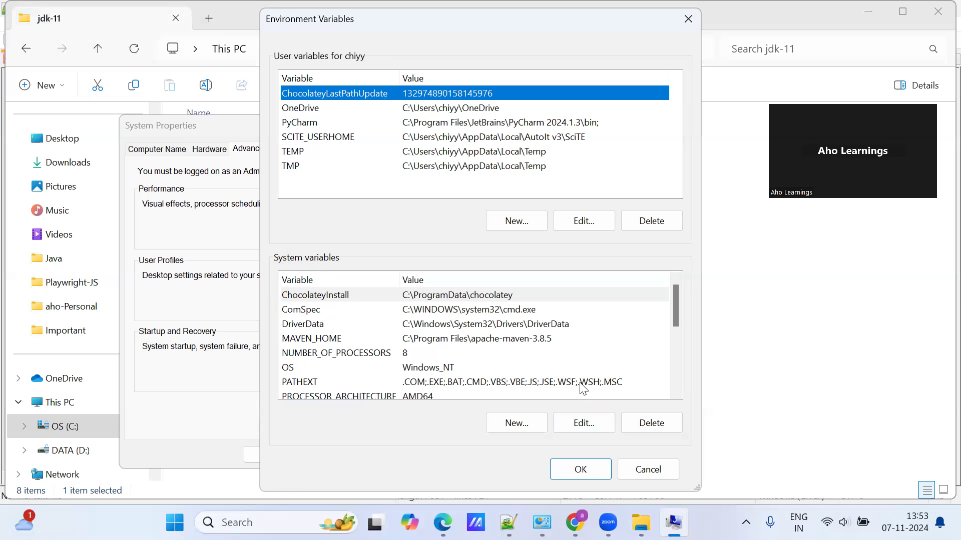
- Start a new system variable and name it JAVA_HOME
click(516, 422)
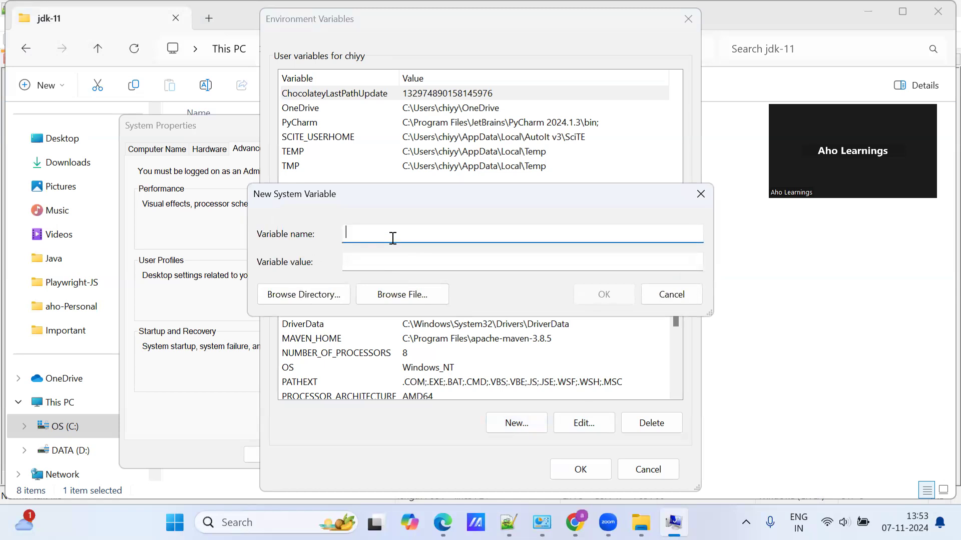
text(JAVA_HOME)
click(403, 264)
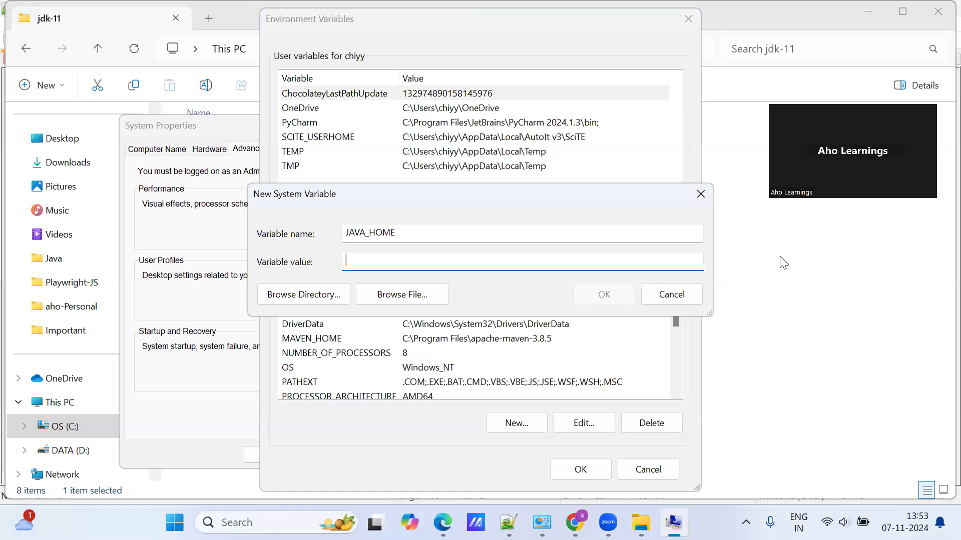
- Switch to File Explorer, check the bin folder inside jdk-11 and return to the jdk-11 folder
click(787, 270)
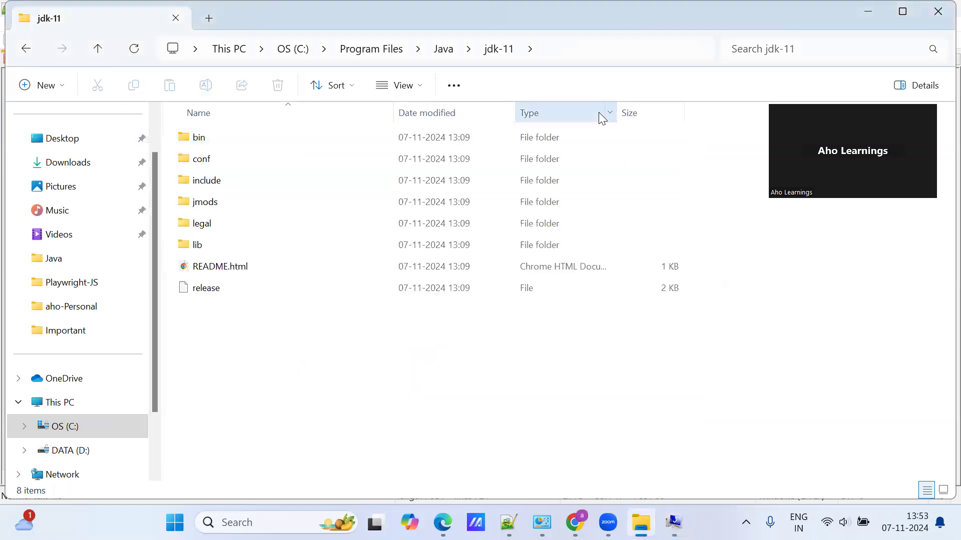
double_click(199, 137)
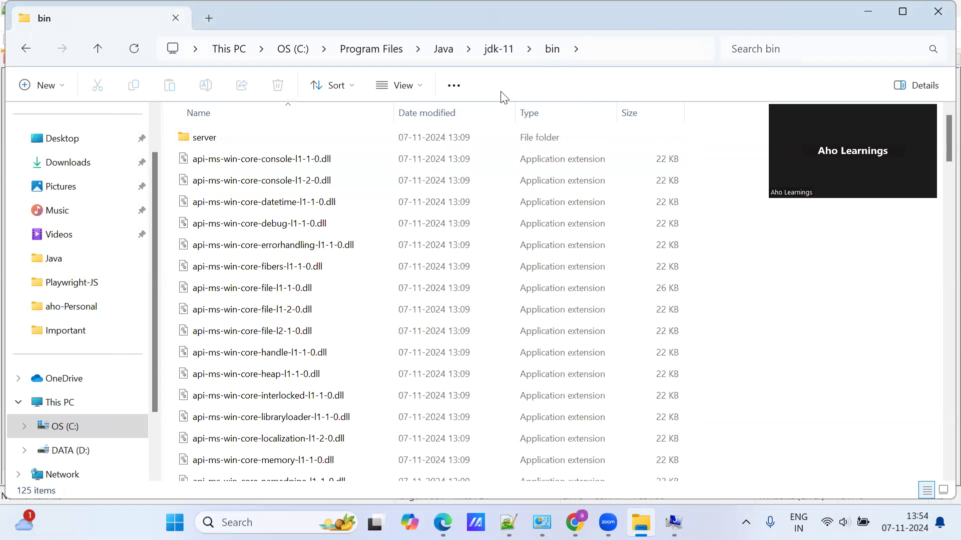
click(596, 44)
click(596, 44)
key(BackSpace)
key(BackSpace)
key(BackSpace)
key(Return)
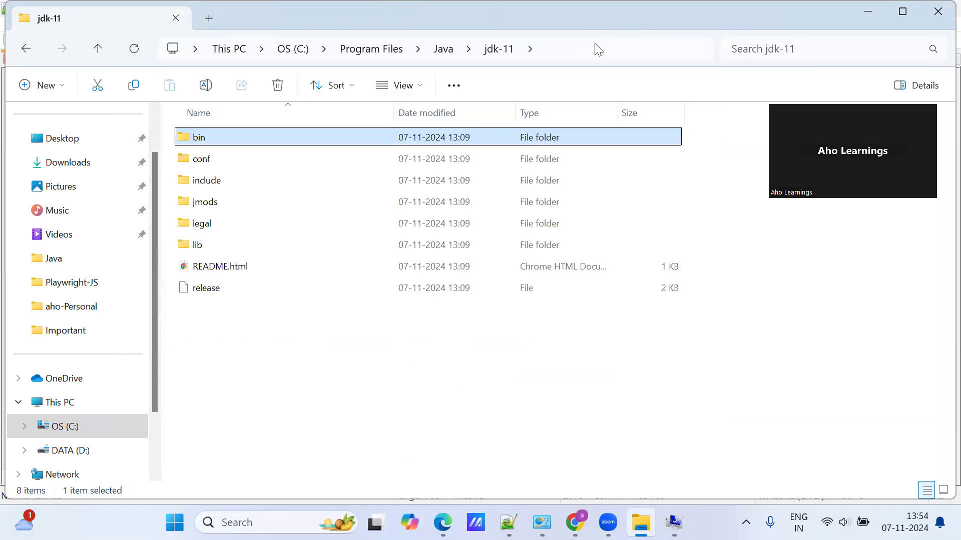
- Copy the jdk-11 folder path and save C:\Program Files\Java\jdk-11 as the value of JAVA_HOME
click(542, 48)
key(ctrl+c)
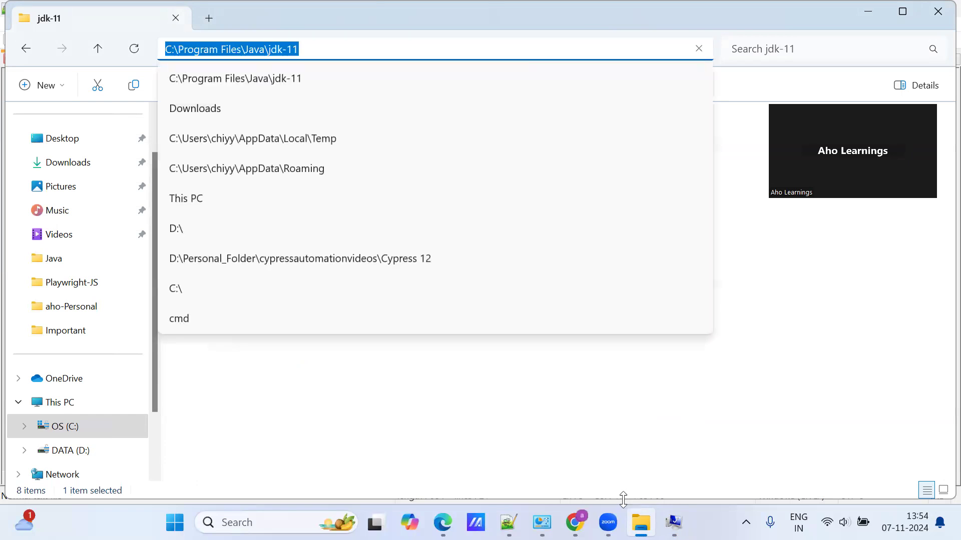
click(673, 523)
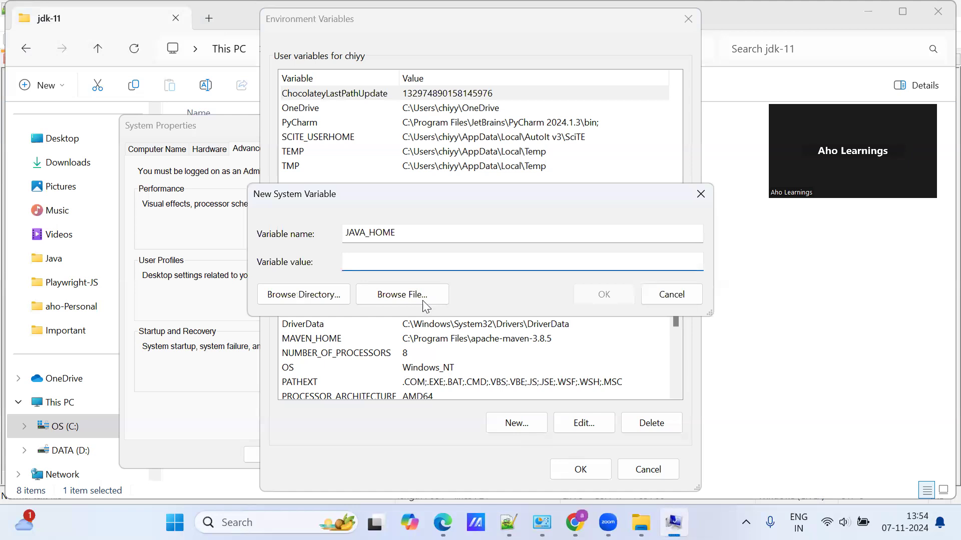
key(ctrl+v)
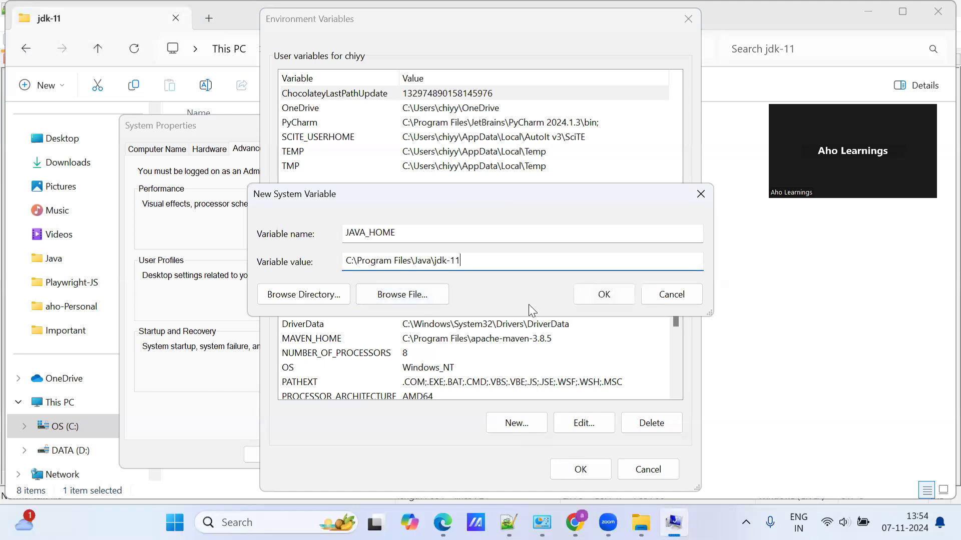
click(597, 294)
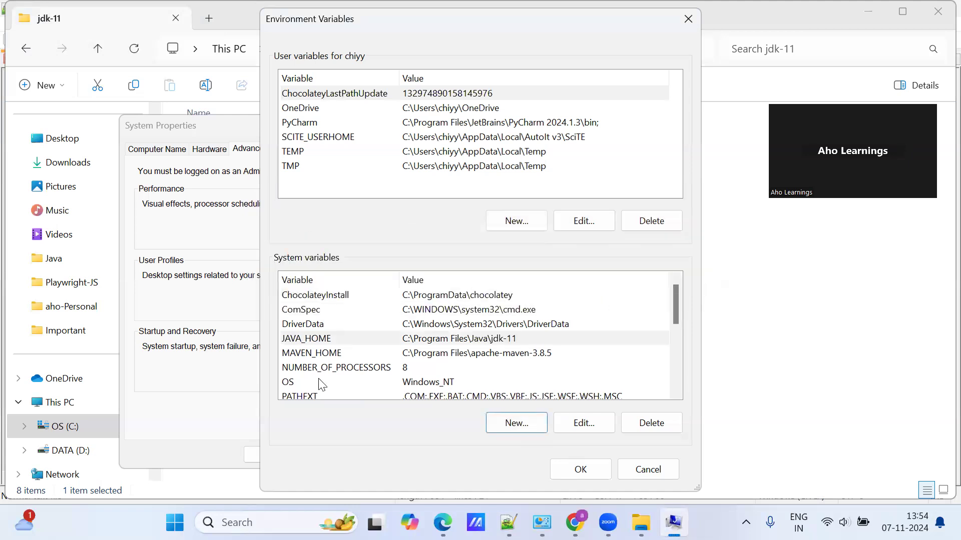
- Start another new system variable and name it path
click(513, 424)
text(path)
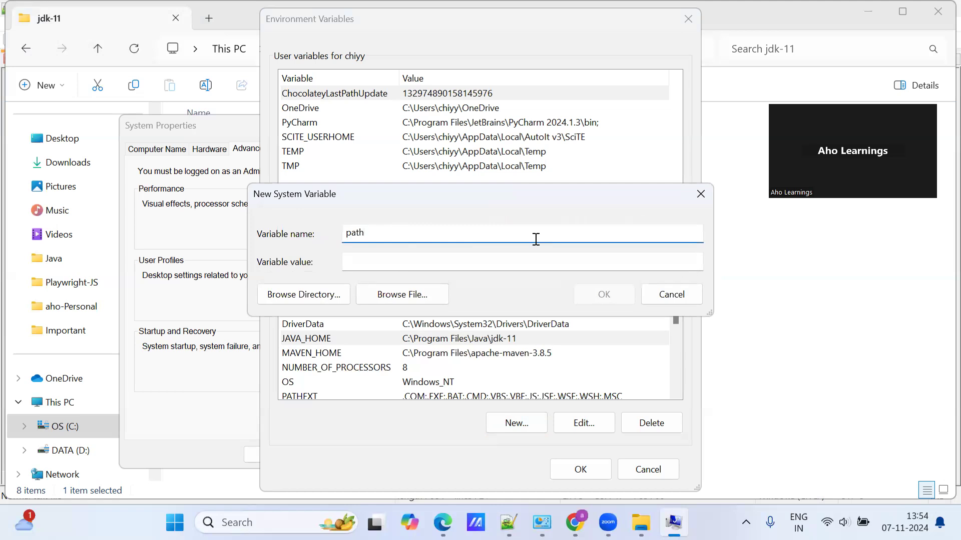
- Switch to File Explorer, browse from This PC to C:\Program Files\Java\jdk-11\bin and copy that folder's path
click(239, 49)
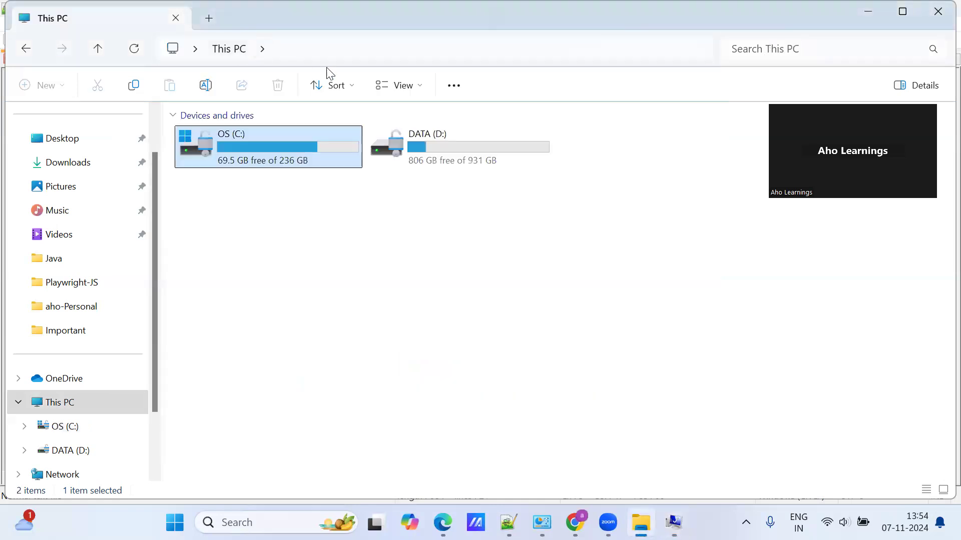
double_click(292, 160)
double_click(366, 261)
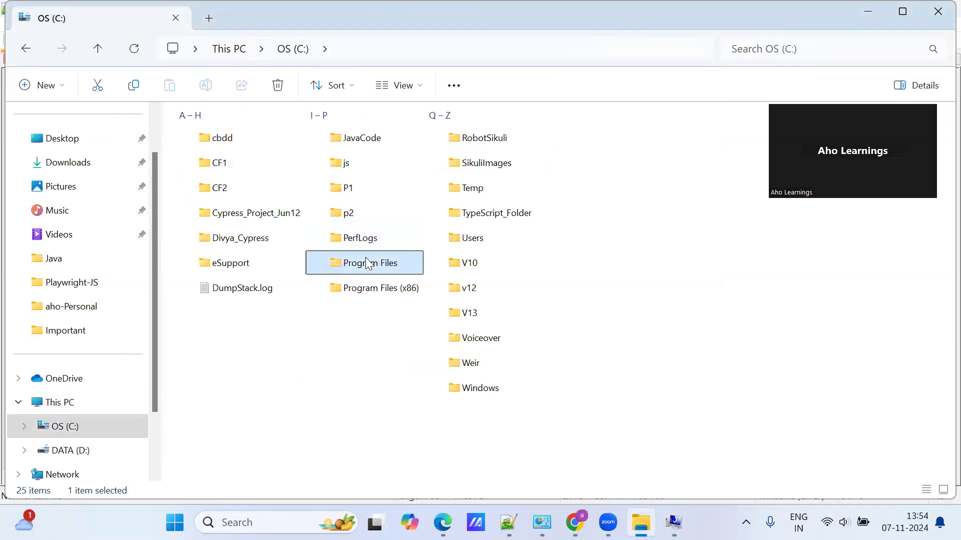
double_click(224, 331)
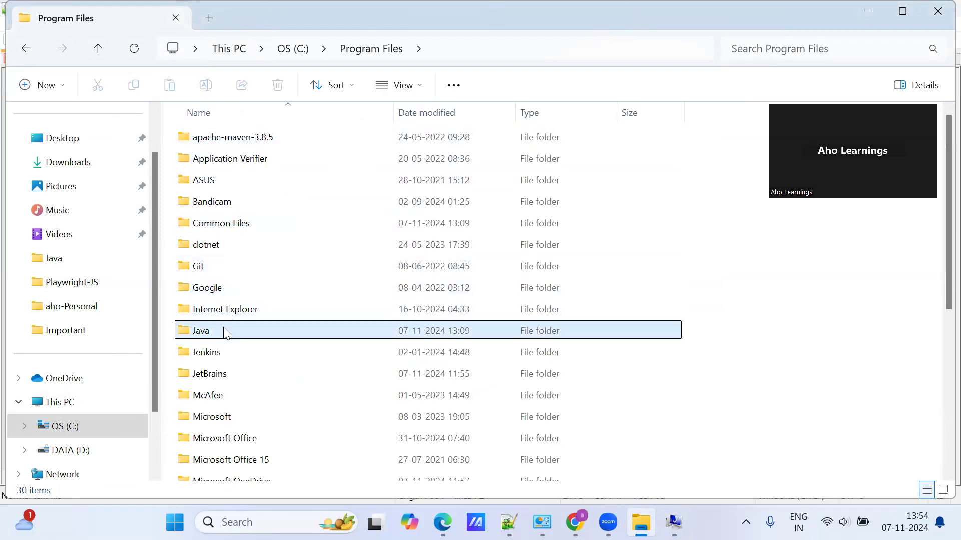
double_click(223, 142)
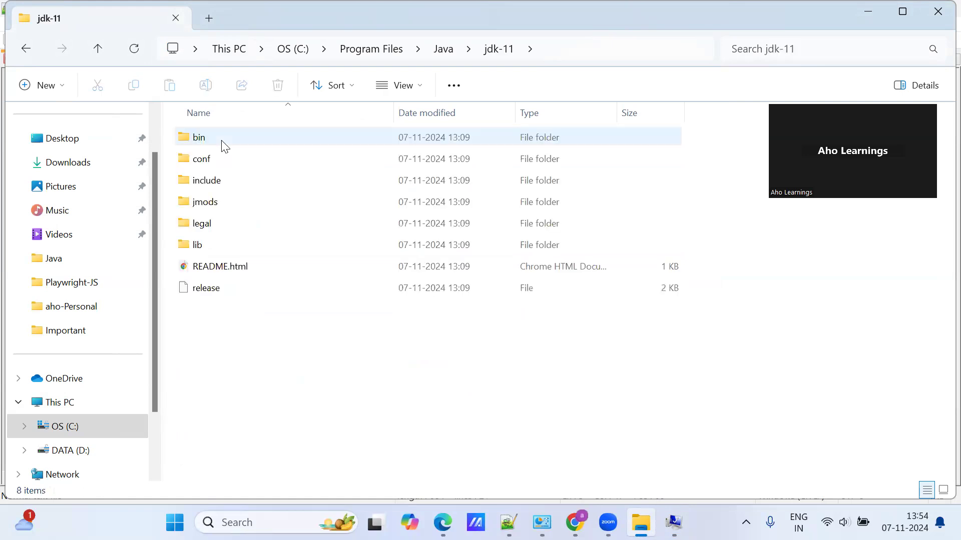
double_click(226, 144)
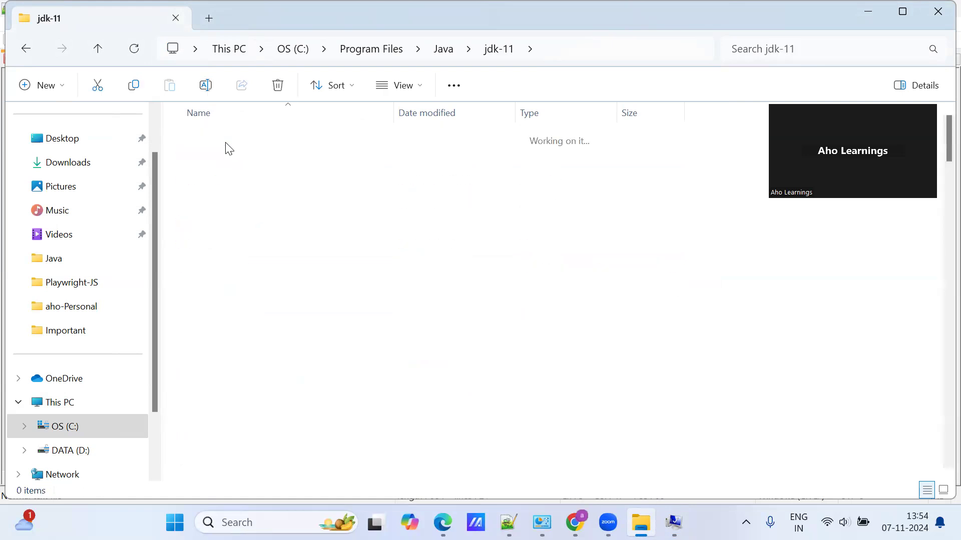
click(597, 57)
key(ctrl+c)
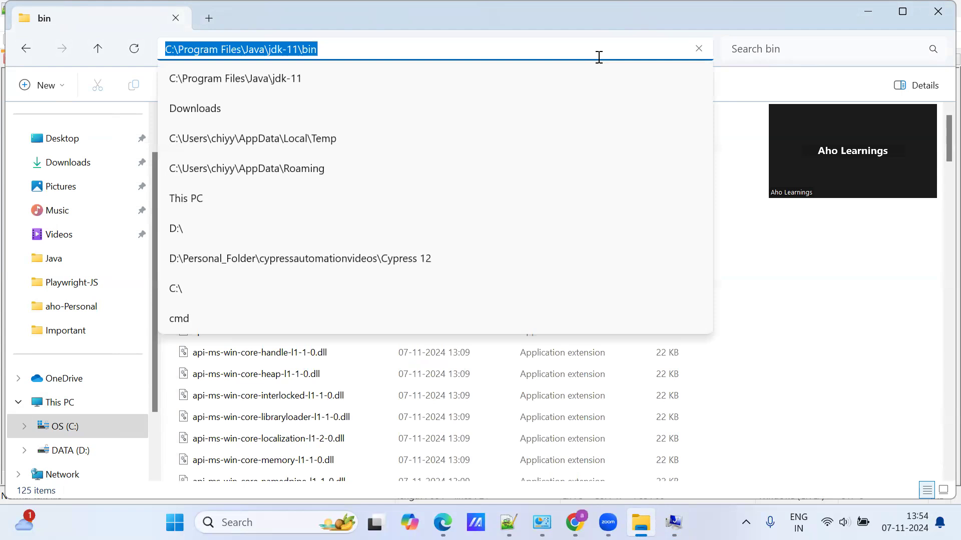
- Save C:\Program Files\Java\jdk-11\bin as the value of the new path variable, then accept the environment variables and close System Properties
click(673, 523)
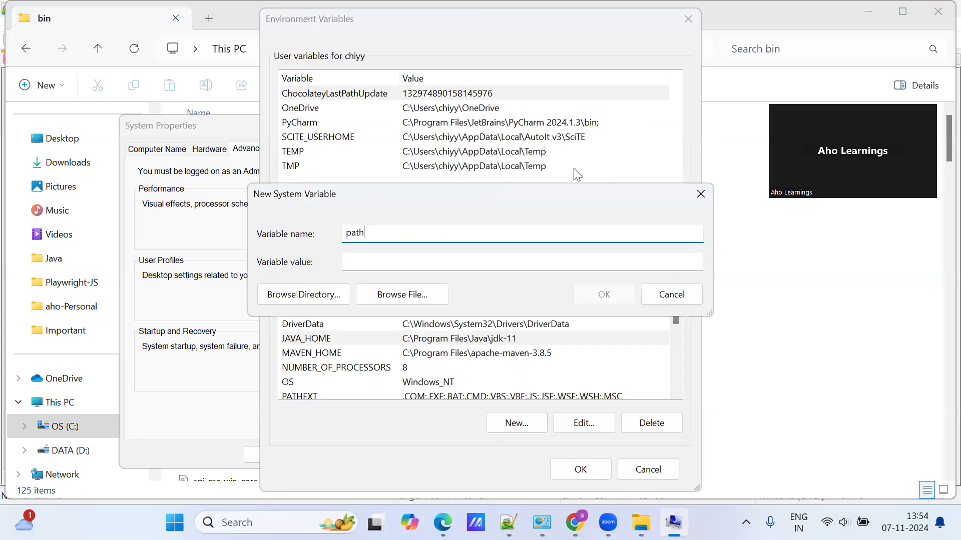
click(428, 261)
key(ctrl+v)
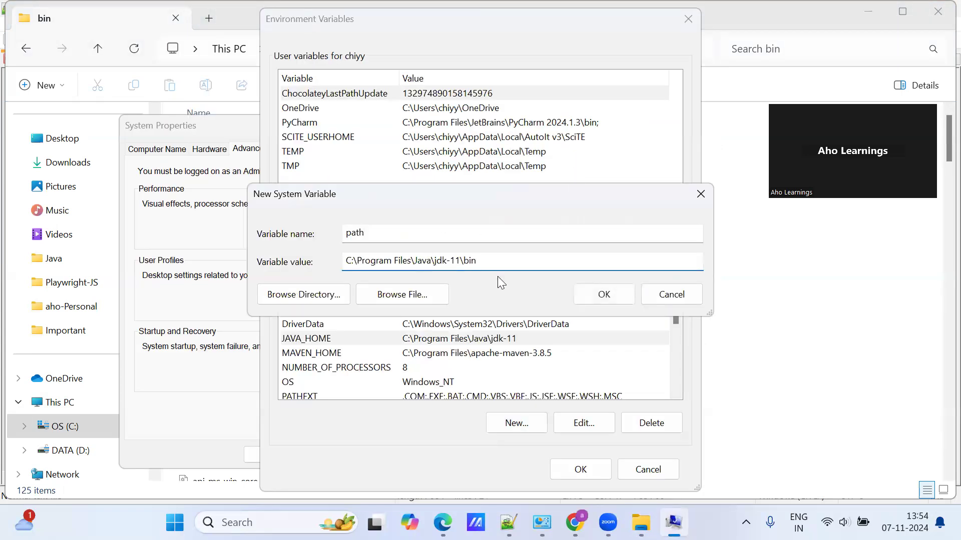
click(600, 296)
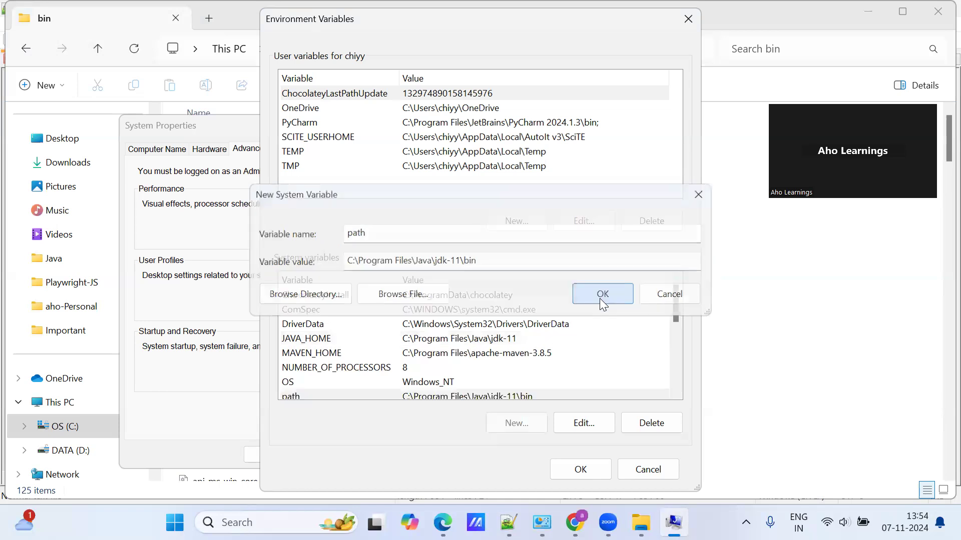
click(580, 469)
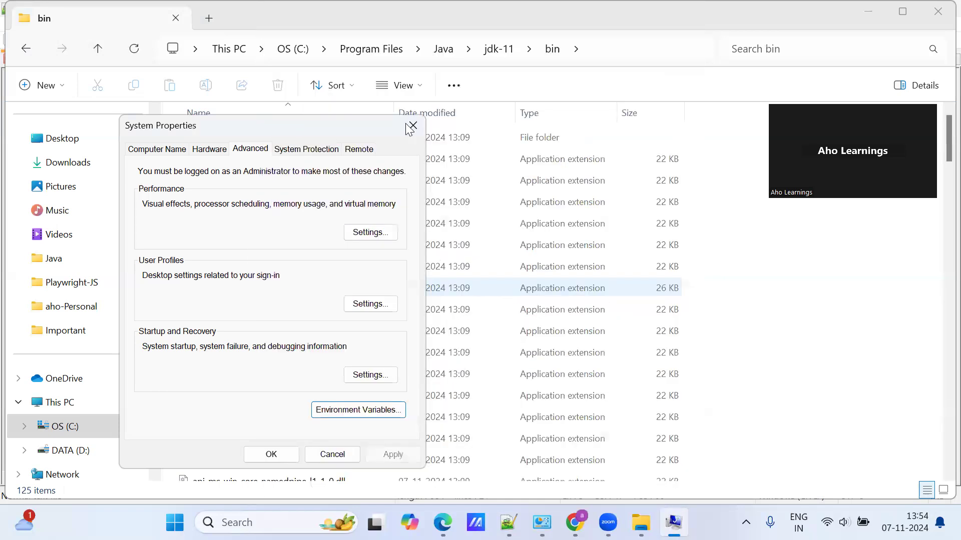
click(406, 124)
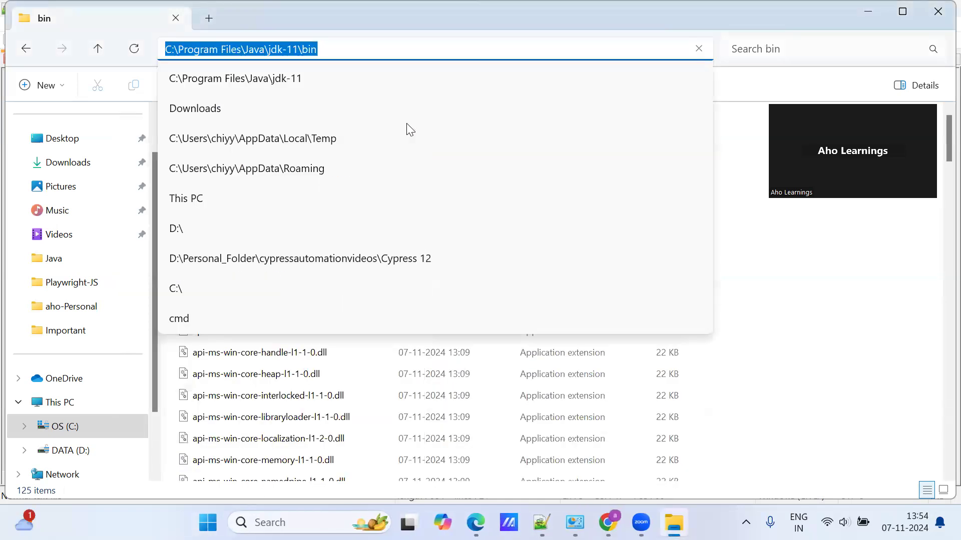
click(743, 239)
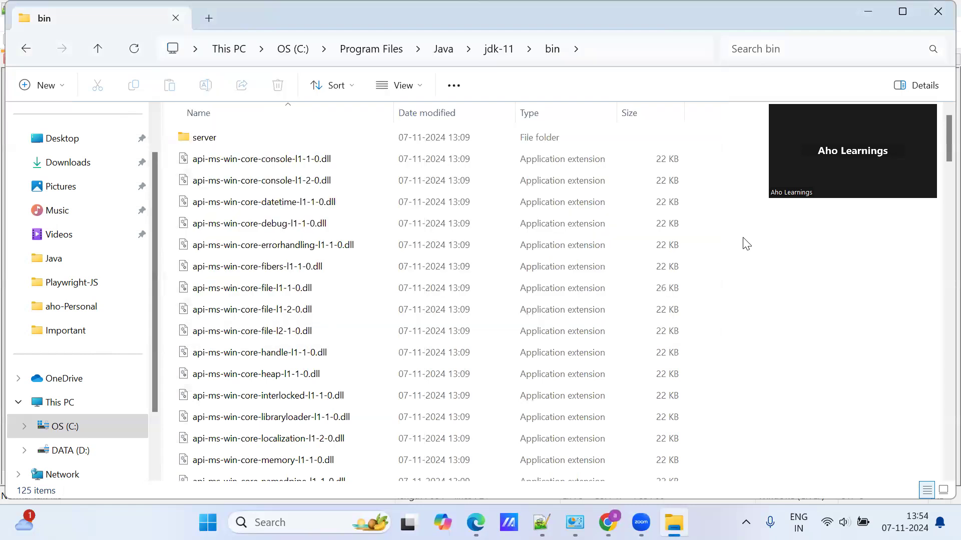
click(597, 49)
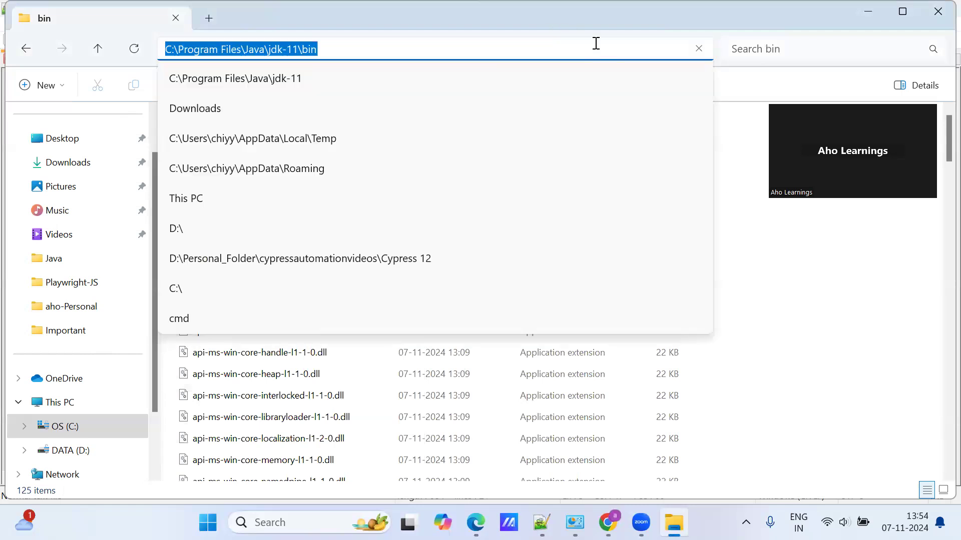
click(754, 283)
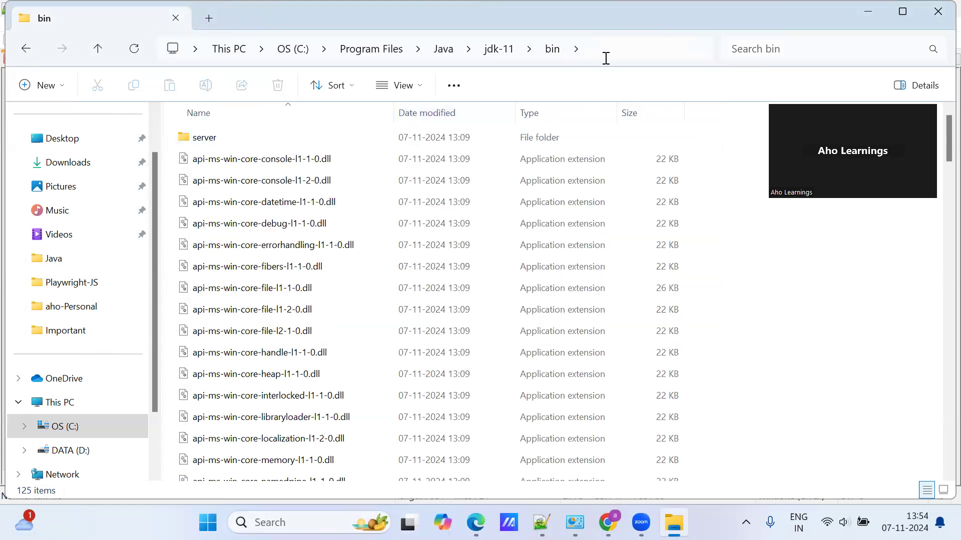
scroll(616, 414, down, 2)
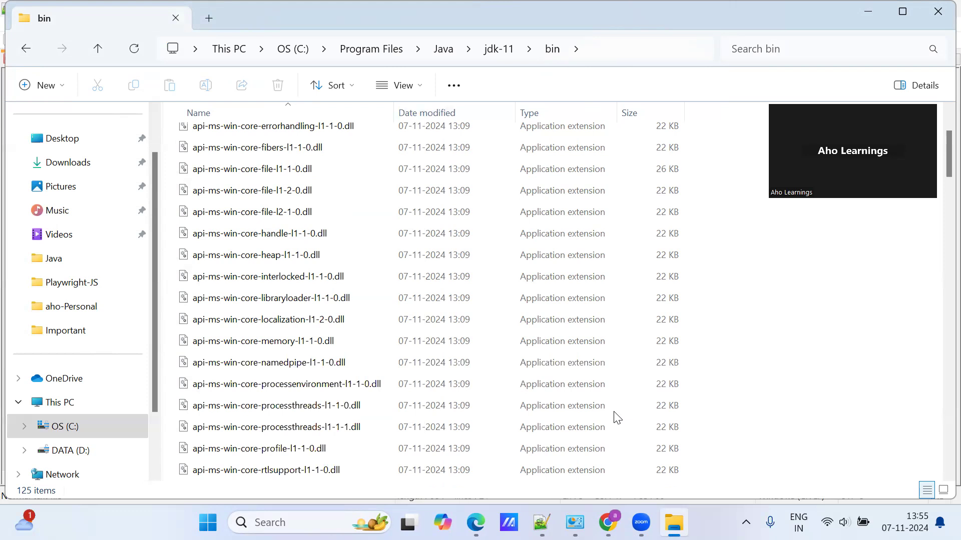
scroll(622, 389, down, 5)
scroll(622, 388, up, 5)
scroll(621, 388, up, 1)
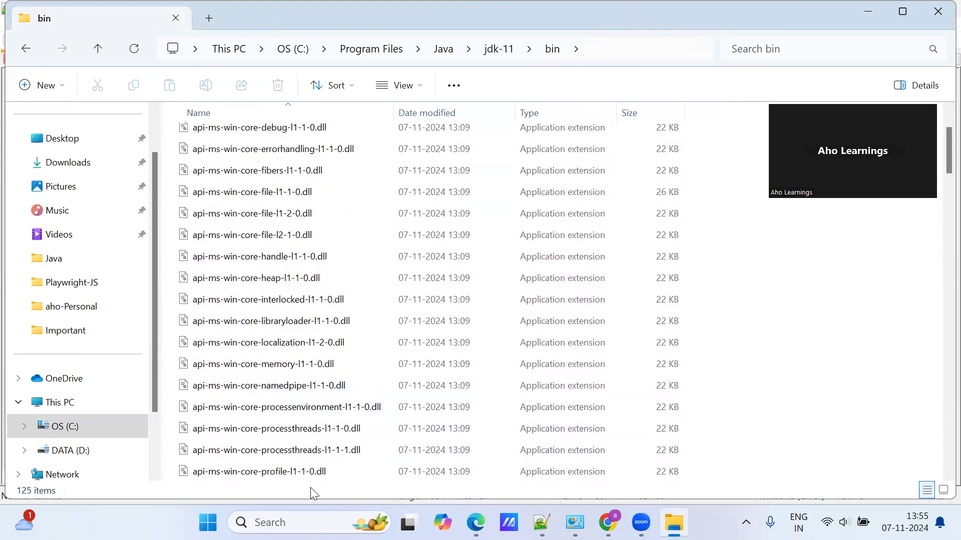
- Search Windows for "system", open the system environment variables settings and bring the Environment Variables list up again
click(293, 522)
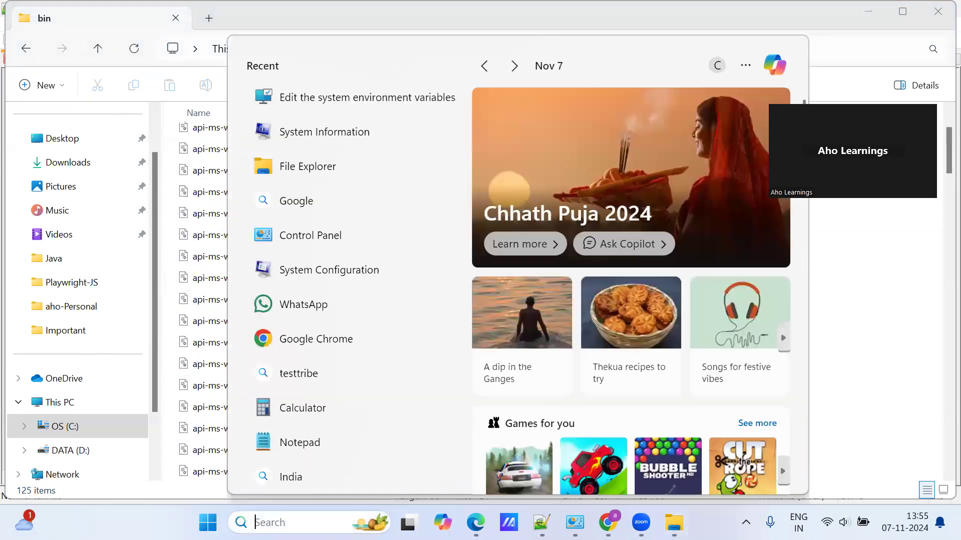
text(system)
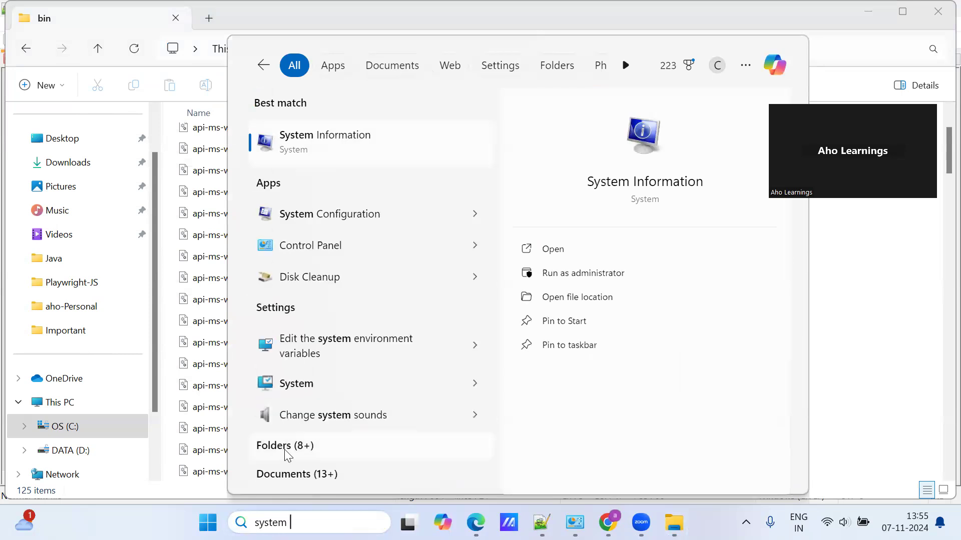
click(347, 345)
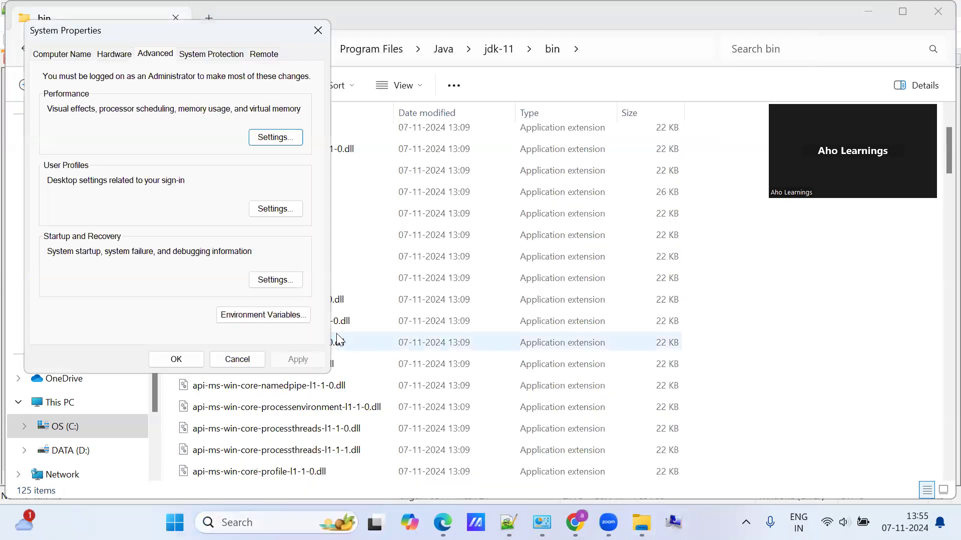
click(254, 316)
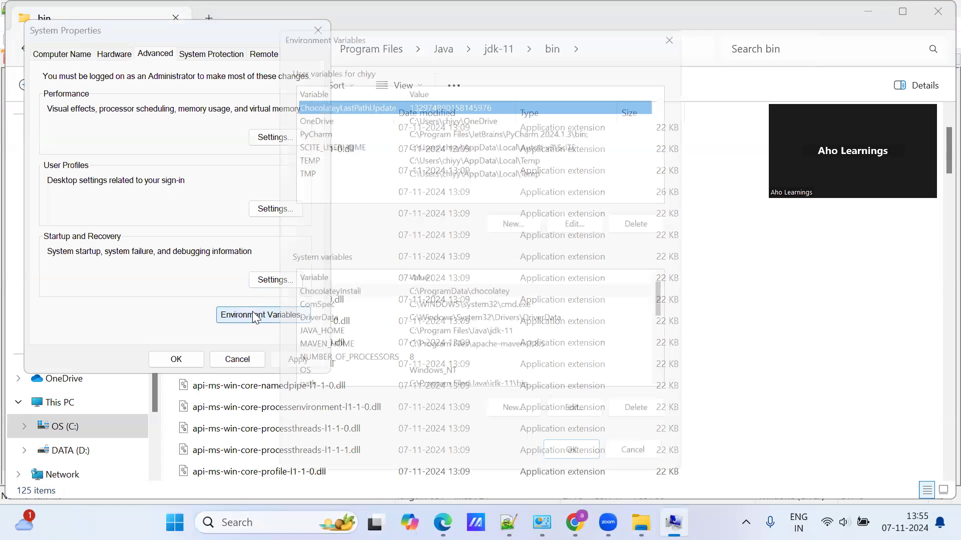
- Check the JAVA_HOME and path entries among the system variables and close the Environment Variables list
click(472, 340)
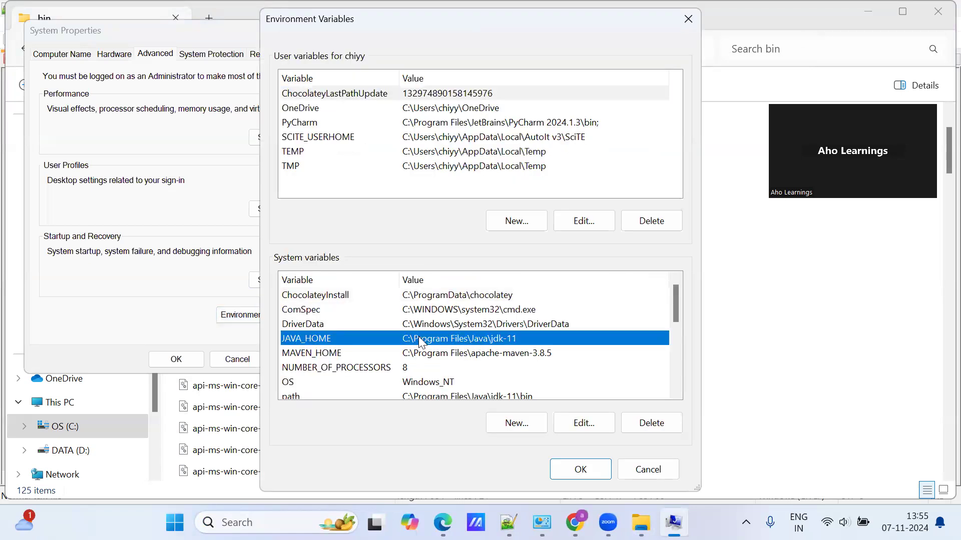
scroll(385, 375, down, 1)
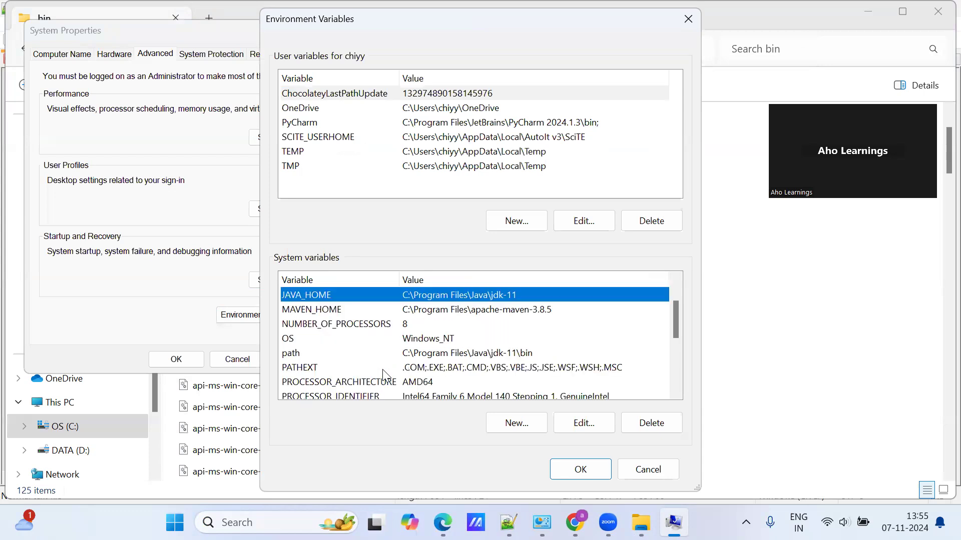
click(455, 354)
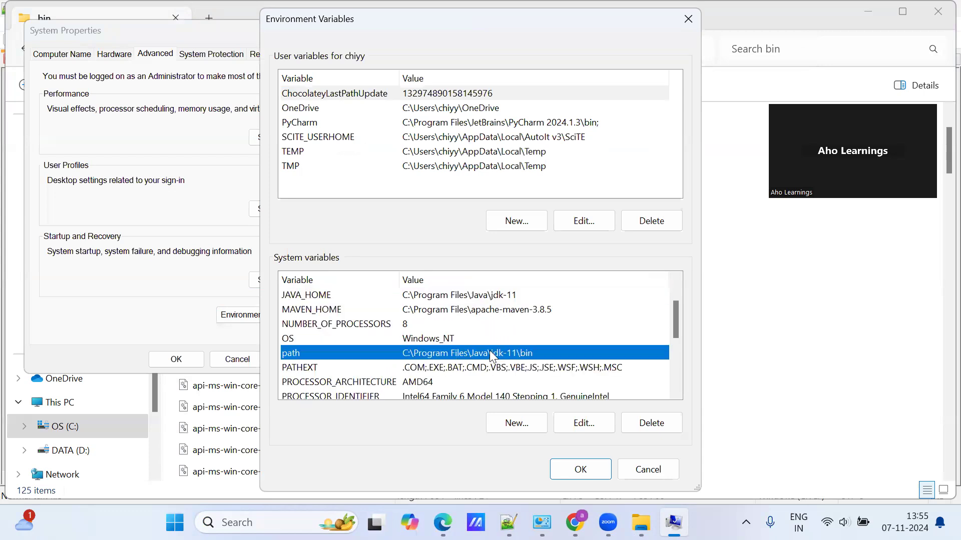
click(596, 474)
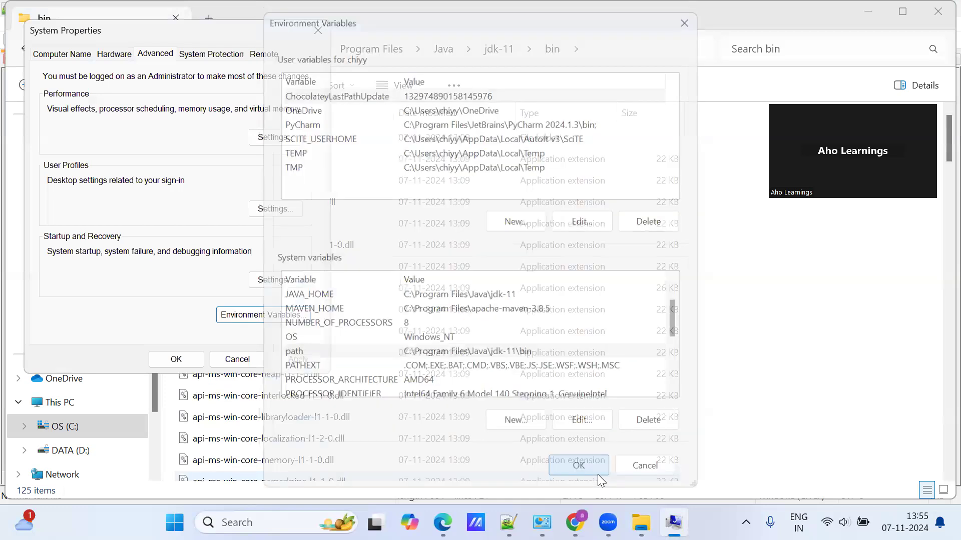